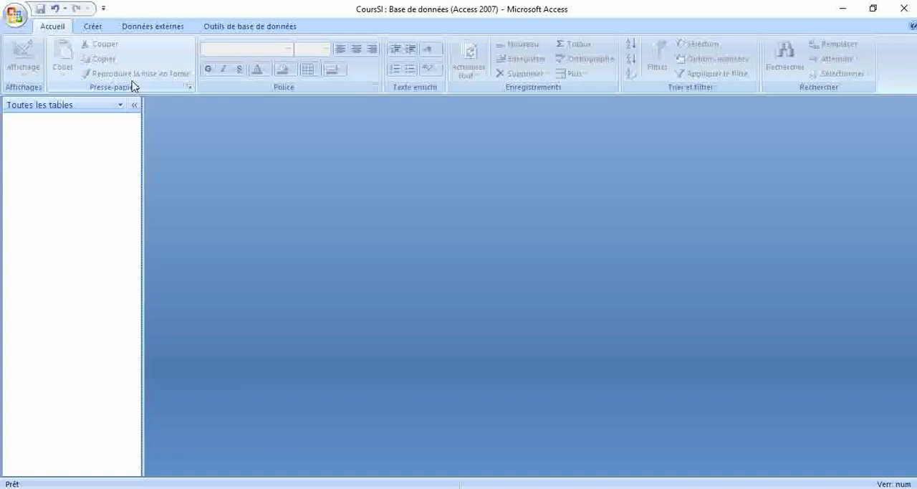
{"action": "scroll", "coordinate": [131, 86], "scroll_direction": "down", "scroll_amount": 1}
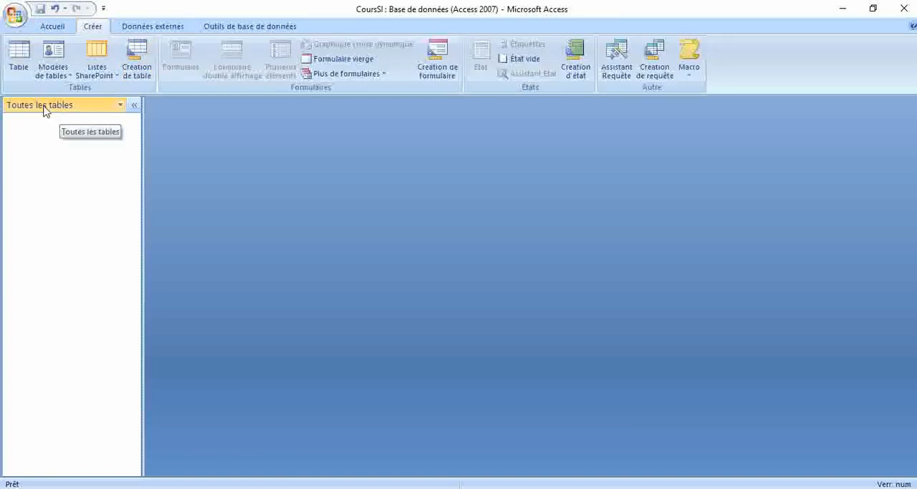
{"action": "left_click", "coordinate": [17, 61]}
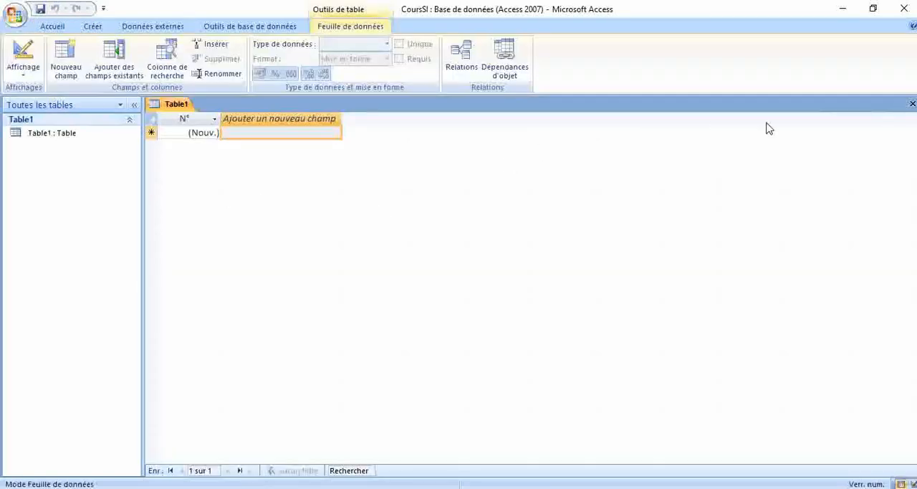
{"action": "left_click", "coordinate": [912, 104]}
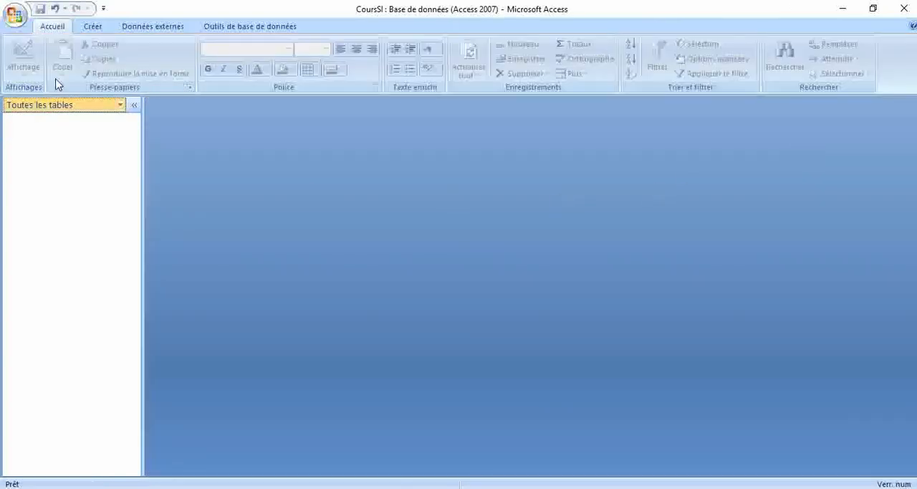
Create a new table, switch it to design view and save it as Etudiant.
{"action": "left_click", "coordinate": [97, 29]}
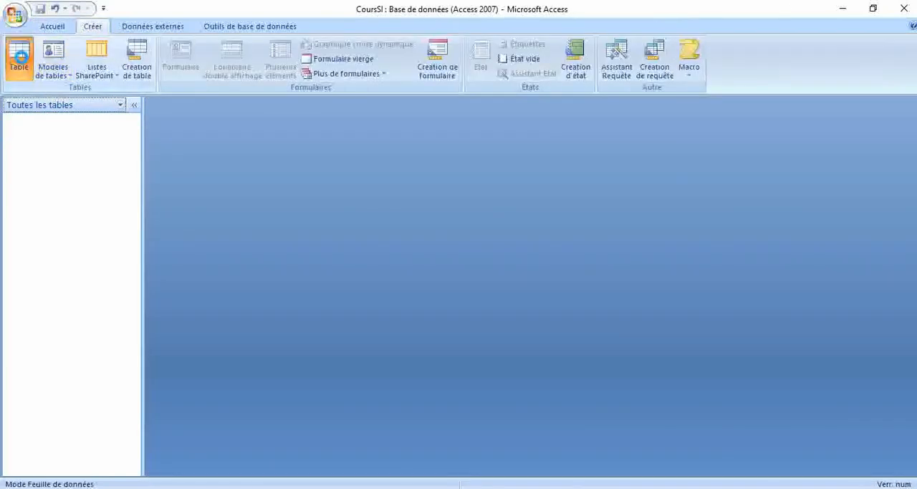
{"action": "left_click", "coordinate": [19, 57]}
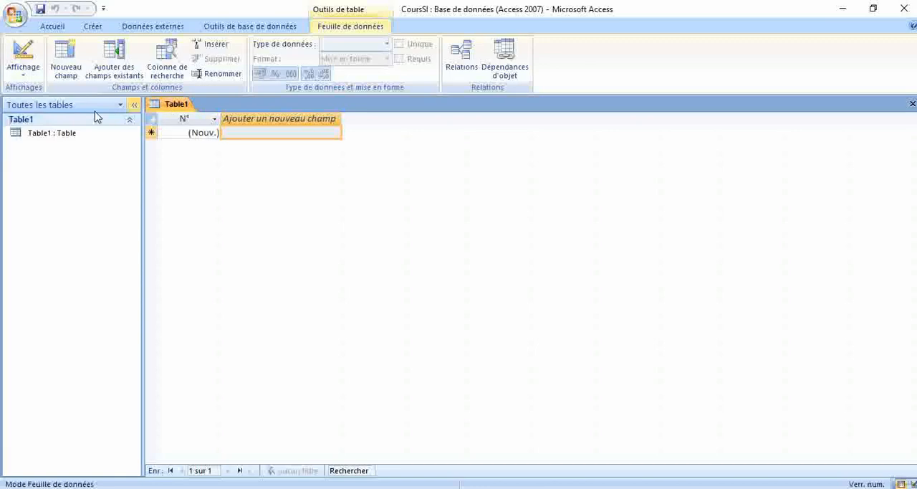
{"action": "left_click", "coordinate": [23, 71]}
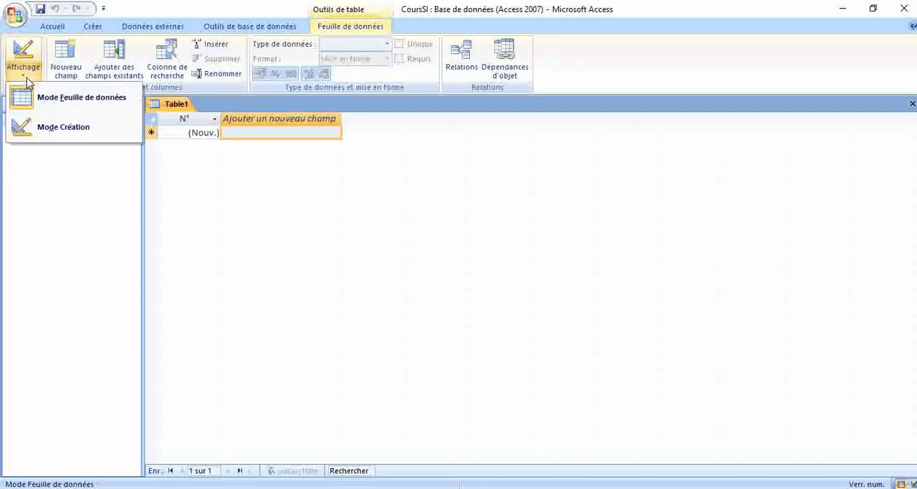
{"action": "left_click", "coordinate": [45, 128]}
{"action": "type", "text": "Etudiant"}
{"action": "key", "text": "Return"}
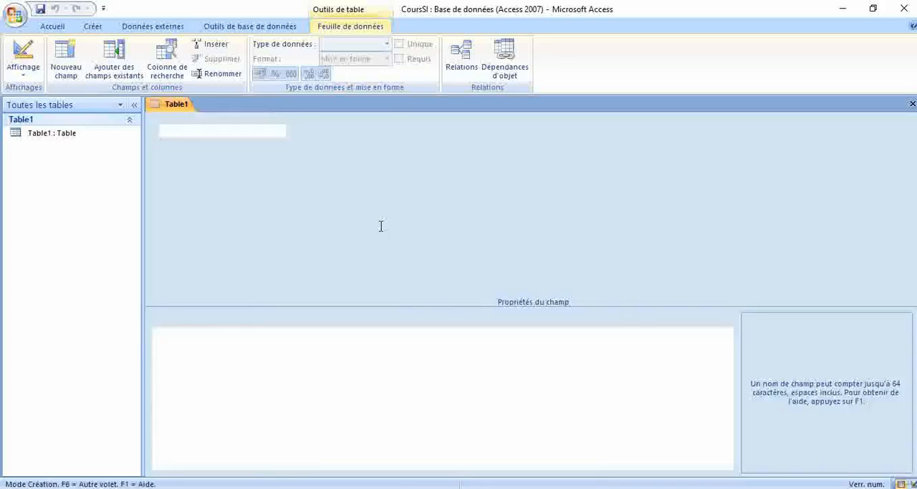
Rename the key field to N and add the Texte fields Nom, Prenom and Adresse below it.
{"action": "left_click", "coordinate": [224, 136]}
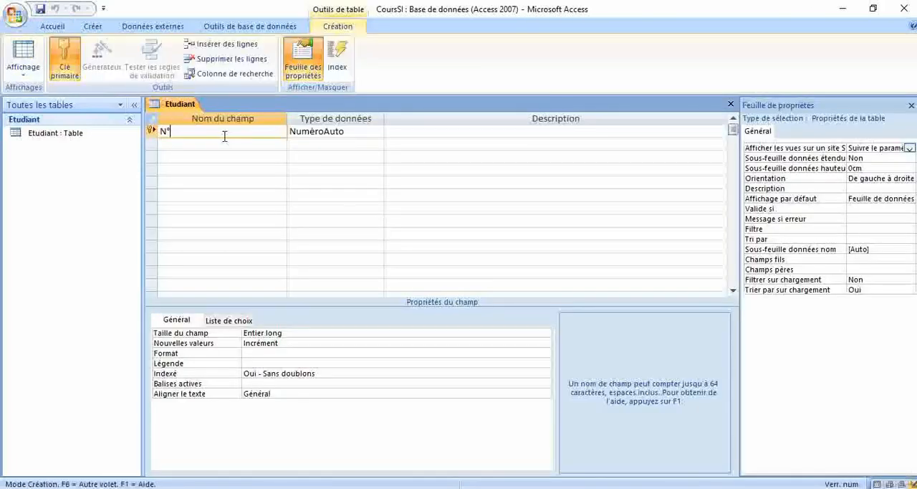
{"action": "left_click", "coordinate": [234, 145]}
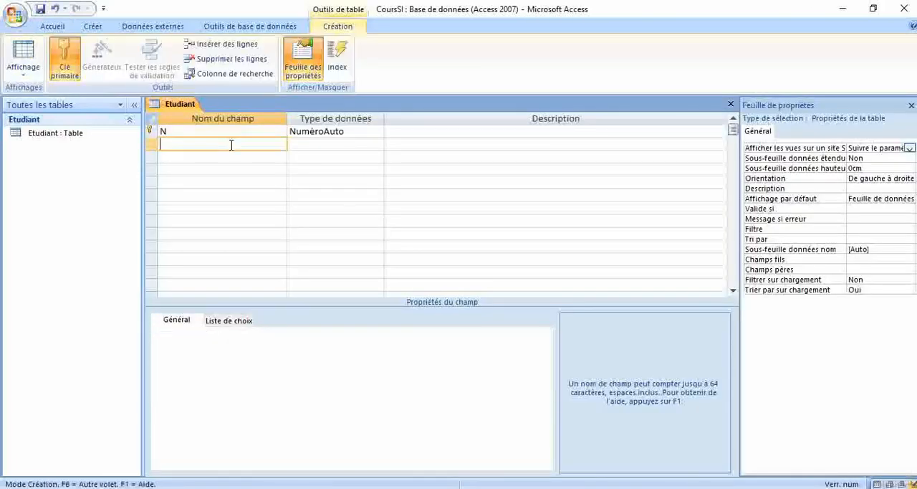
{"action": "type", "text": "Nom"}
{"action": "key", "text": "Tab"}
{"action": "key", "text": "Tab"}
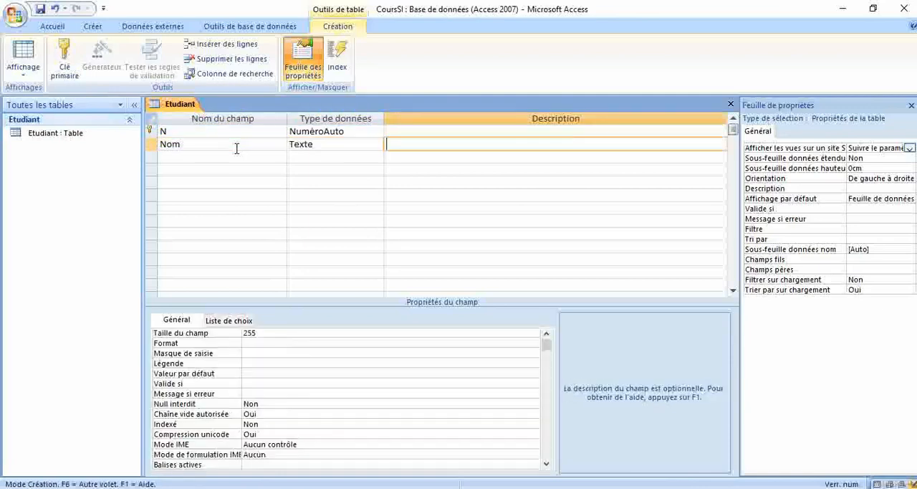
{"action": "key", "text": "Tab"}
{"action": "type", "text": "Prenom"}
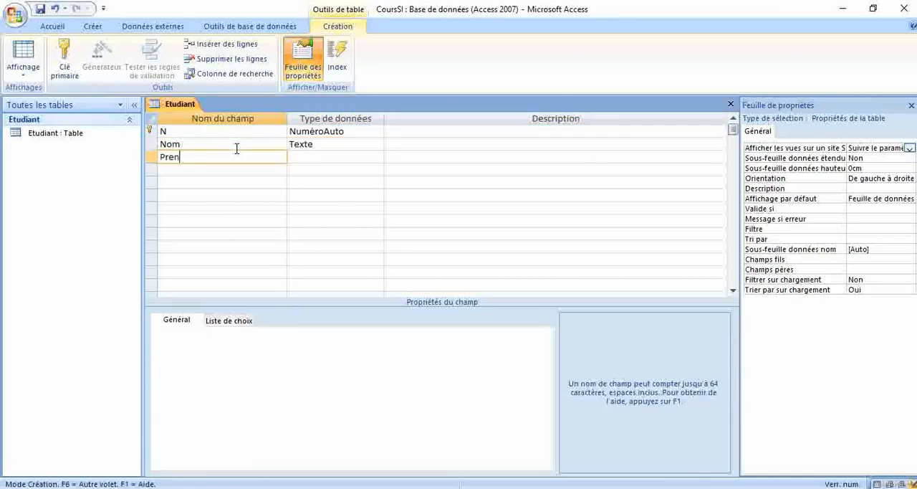
{"action": "key", "text": "Tab"}
{"action": "key", "text": "Tab"}
{"action": "key", "text": "Tab"}
{"action": "type", "text": "Adresse"}
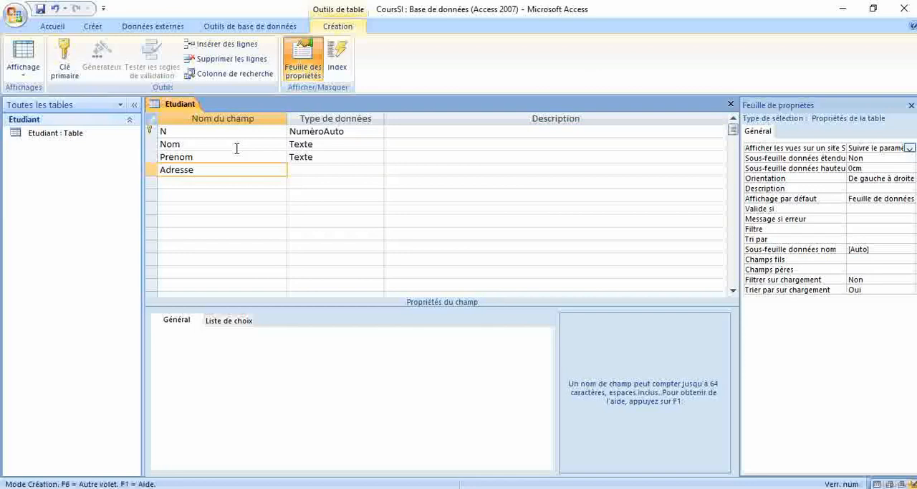
{"action": "left_click", "coordinate": [315, 170]}
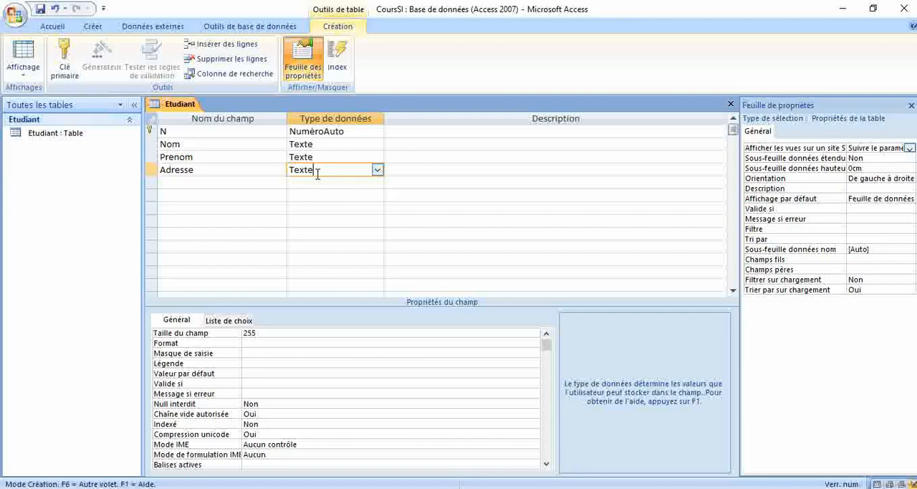
Set the field size of both the Nom and Prenom fields to 100.
{"action": "left_click", "coordinate": [343, 145]}
{"action": "left_click", "coordinate": [270, 336]}
{"action": "left_click_drag", "start_coordinate": [271, 337], "coordinate": [243, 334]}
{"action": "type", "text": "100"}
{"action": "key", "text": "Return"}
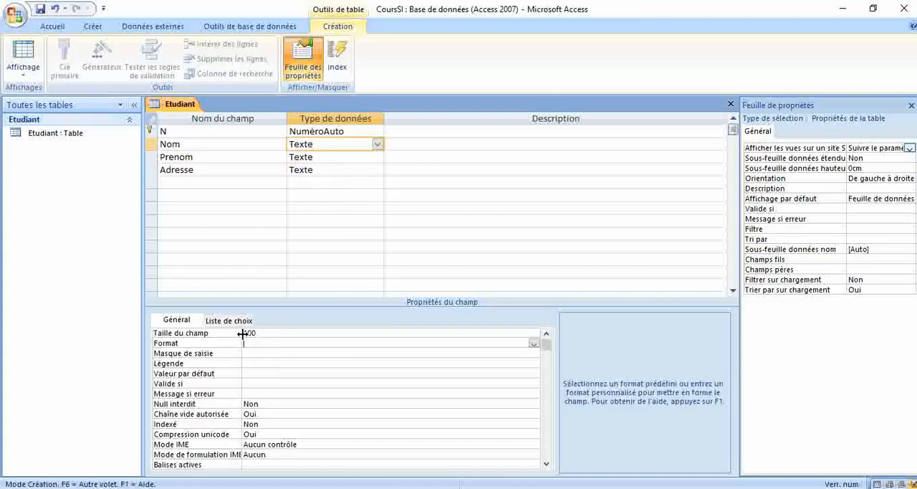
{"action": "left_click", "coordinate": [336, 157]}
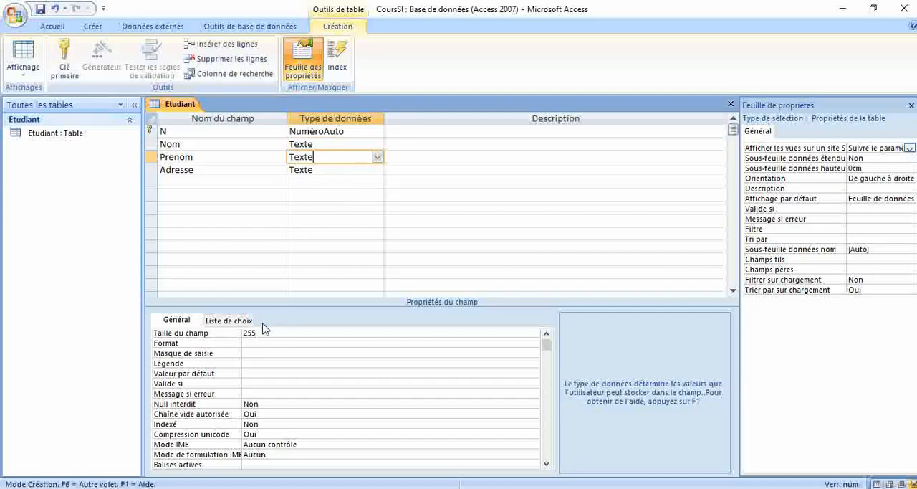
{"action": "double_click", "coordinate": [255, 334]}
{"action": "type", "text": "100"}
{"action": "key", "text": "Return"}
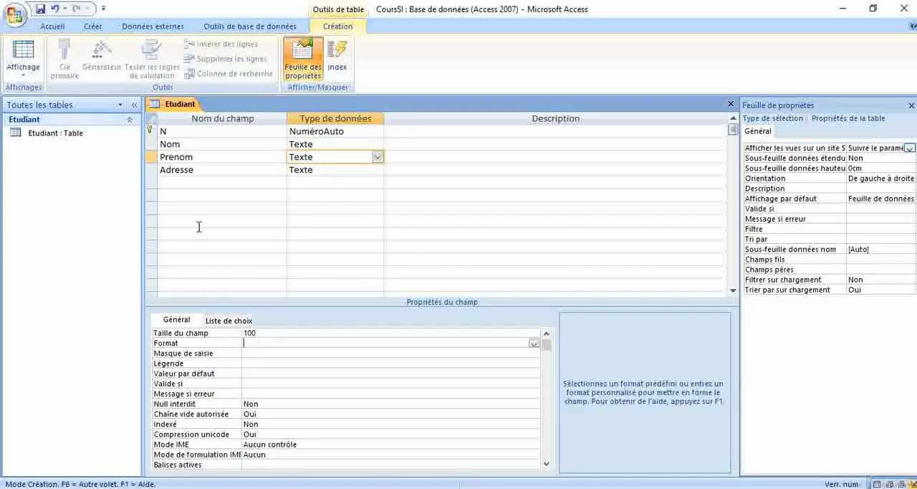
Set the caption of the N field to "Numéro" and that of the Nom field to "Nom".
{"action": "left_click", "coordinate": [193, 130]}
{"action": "left_click", "coordinate": [266, 365]}
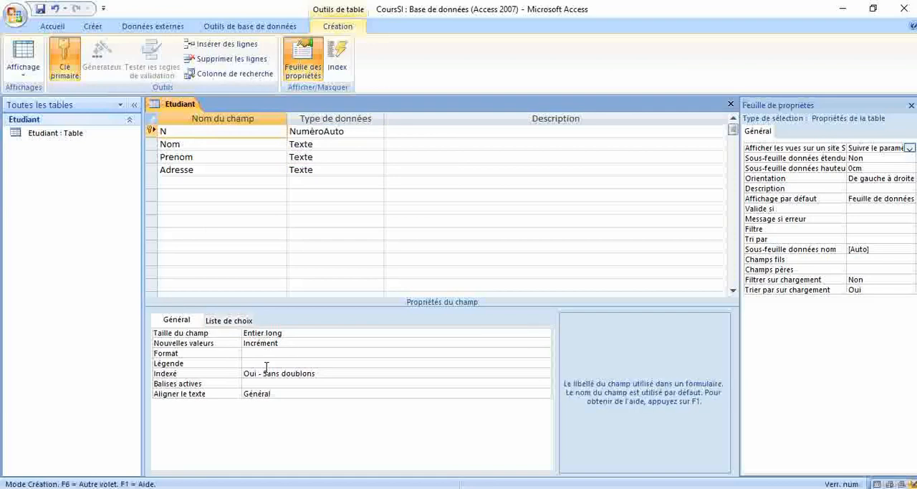
{"action": "type", "text": "Numéro"}
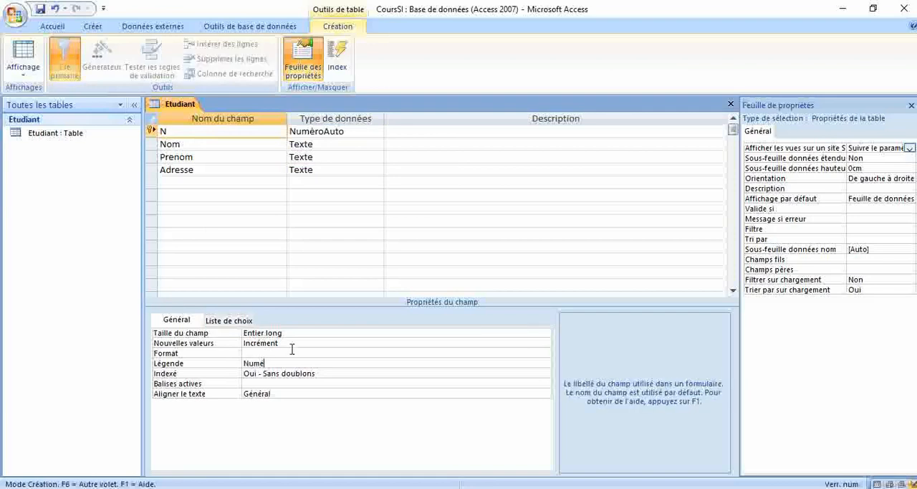
{"action": "key", "text": "Return"}
{"action": "left_click", "coordinate": [199, 143]}
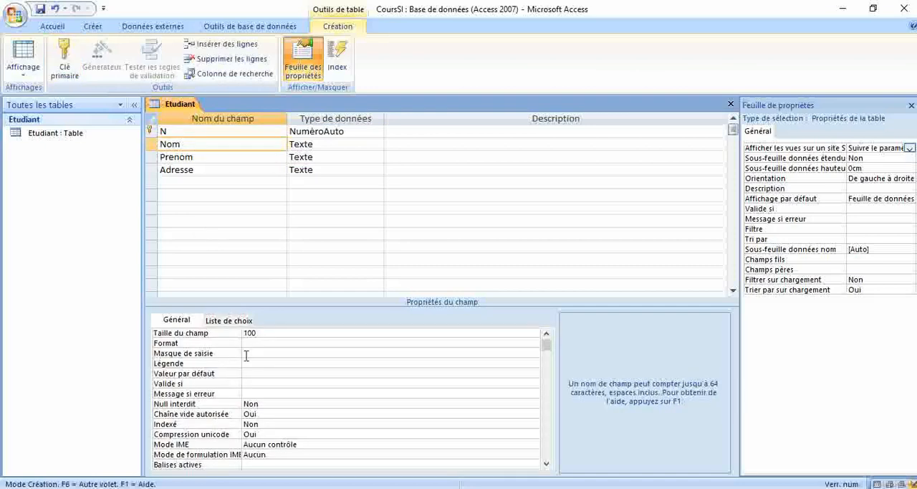
{"action": "left_click", "coordinate": [262, 365]}
{"action": "type", "text": "Nom"}
{"action": "key", "text": "Return"}
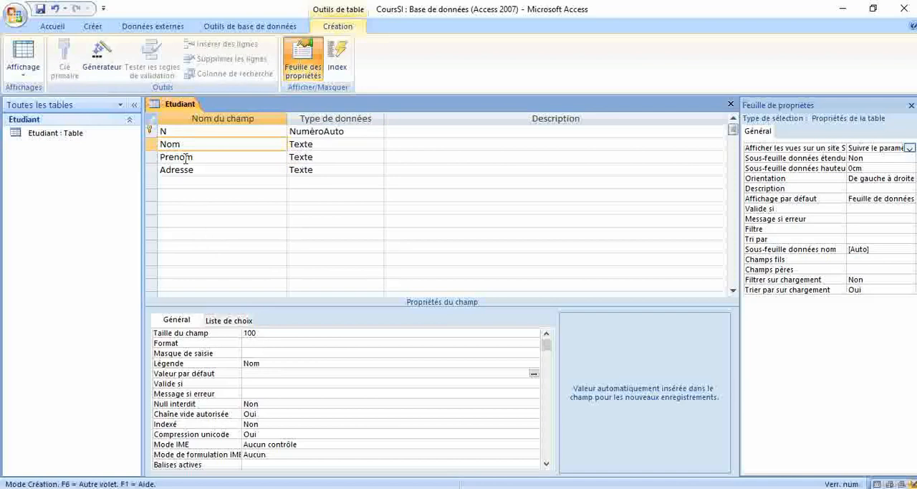
Set the caption of the Prenom field to "Prénom" and that of the Adresse field to "Adresse complète".
{"action": "left_click", "coordinate": [213, 158]}
{"action": "left_click", "coordinate": [251, 365]}
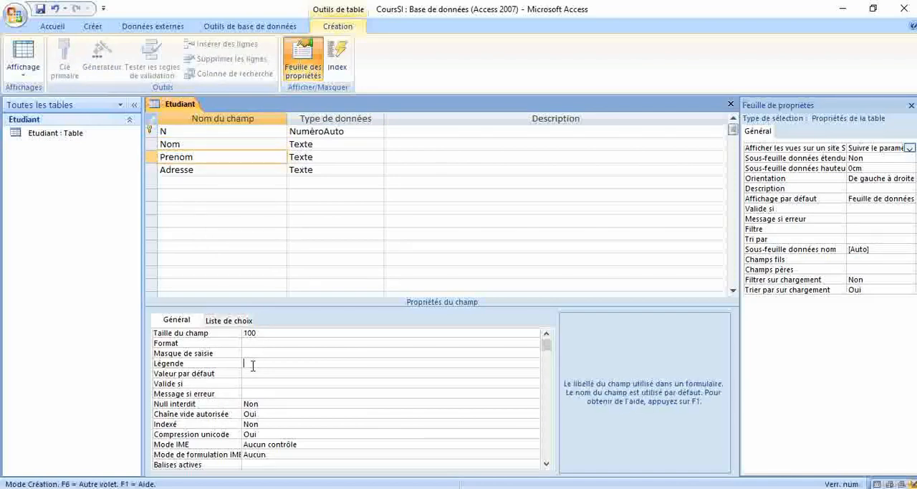
{"action": "type", "text": "Prénom"}
{"action": "key", "text": "Return"}
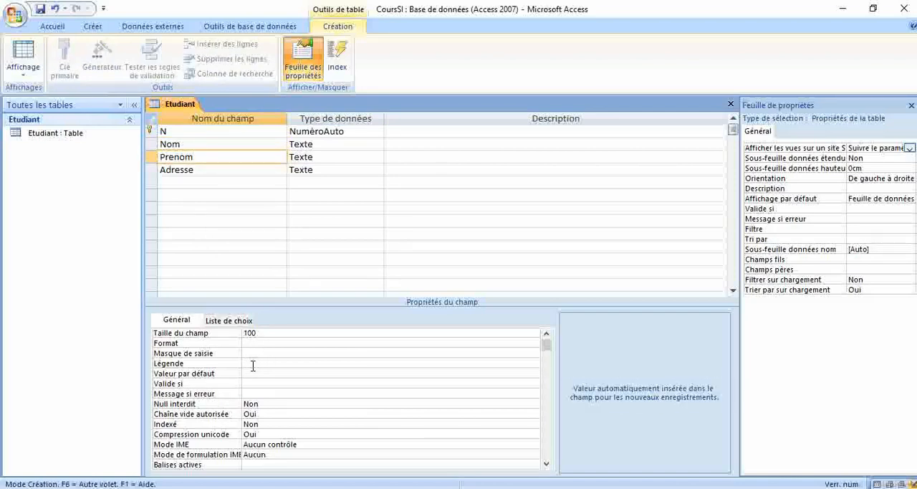
{"action": "left_click", "coordinate": [221, 172]}
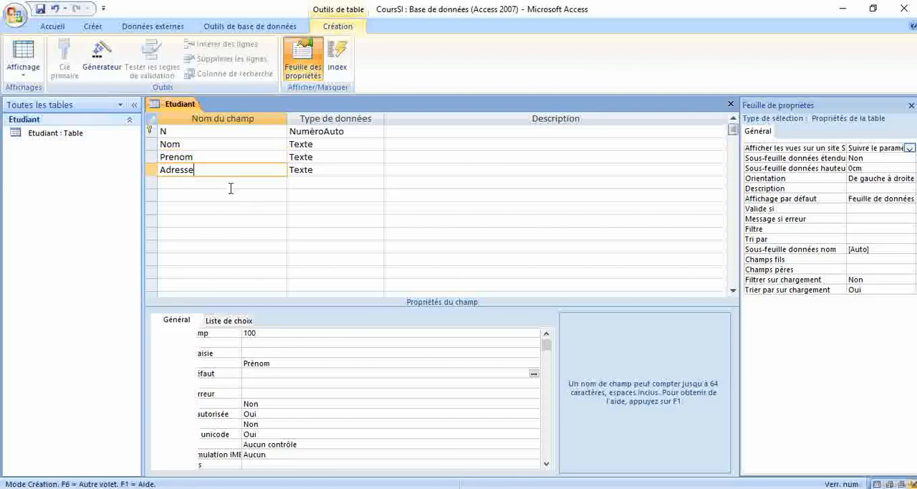
{"action": "left_click", "coordinate": [248, 364]}
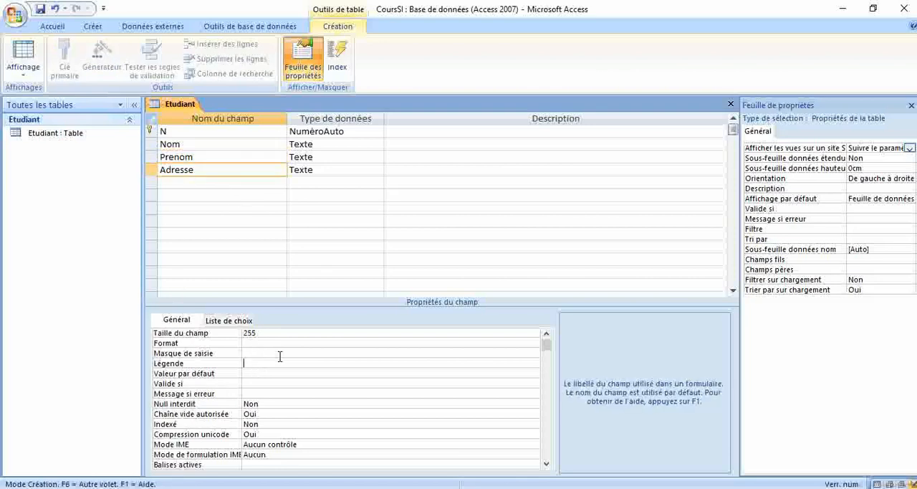
{"action": "type", "text": "Adresse complète"}
{"action": "key", "text": "Return"}
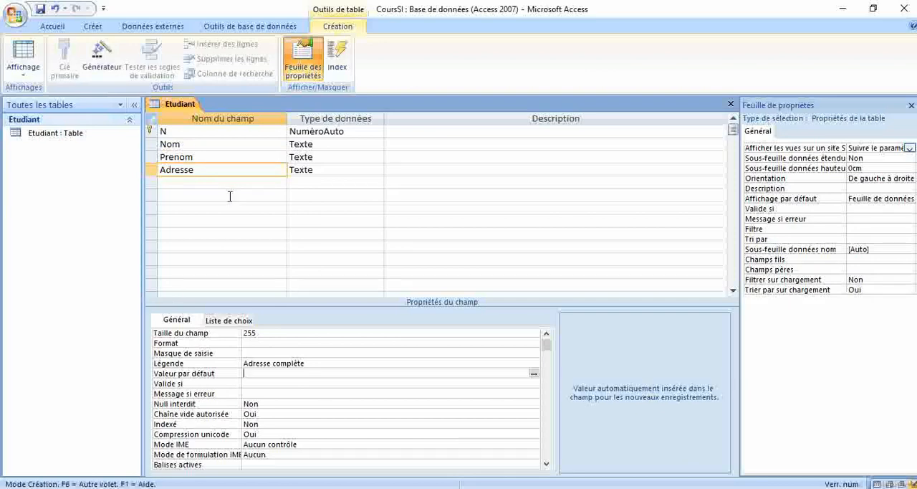
Close the Etudiant table design with its changes saved, and check the column captions in the table's datasheet.
{"action": "left_click", "coordinate": [731, 106]}
{"action": "left_click", "coordinate": [393, 288]}
{"action": "double_click", "coordinate": [58, 132]}
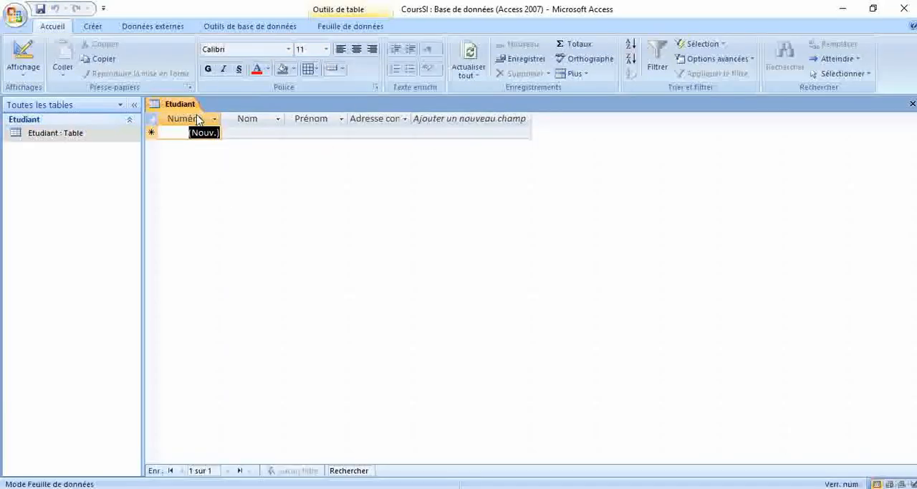
{"action": "left_click", "coordinate": [912, 105]}
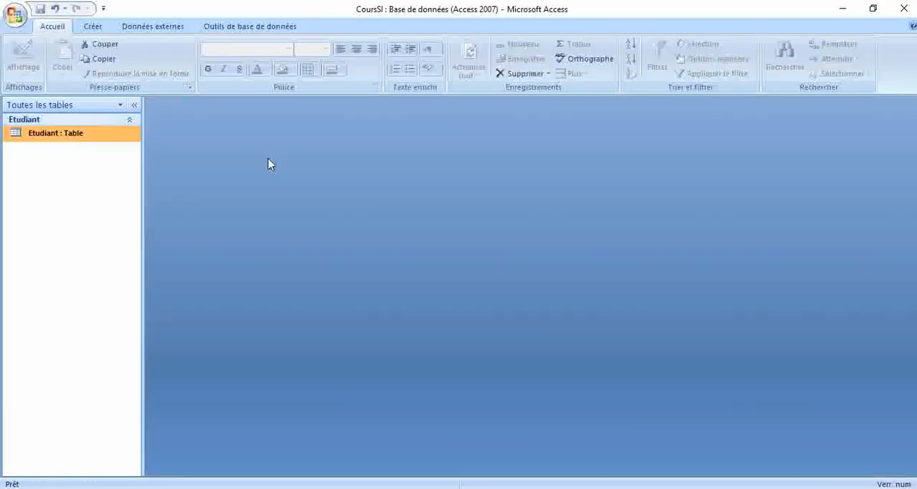
Create a form from the Etudiant table and display it in form view.
{"action": "left_click", "coordinate": [96, 27]}
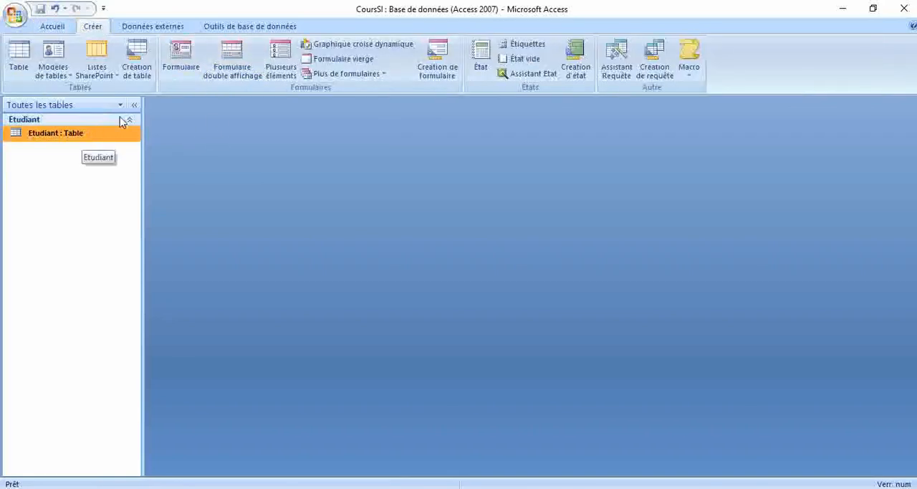
{"action": "left_click", "coordinate": [180, 63]}
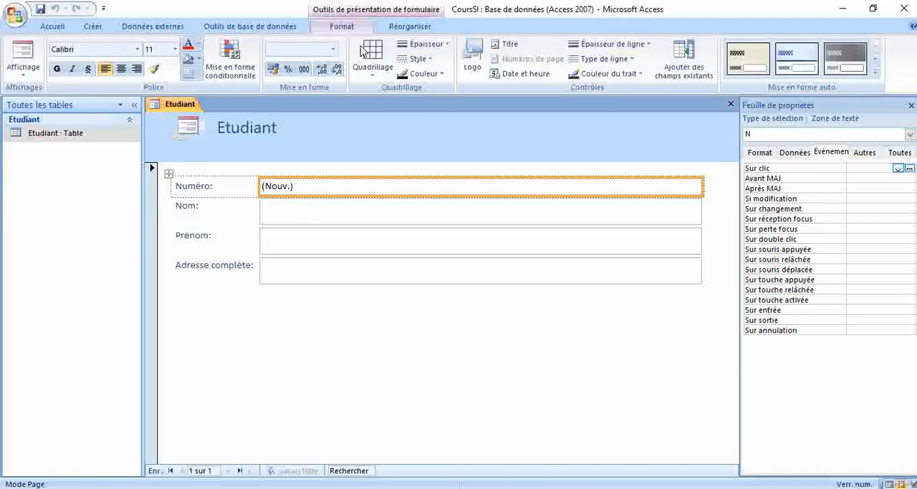
{"action": "left_click", "coordinate": [92, 26]}
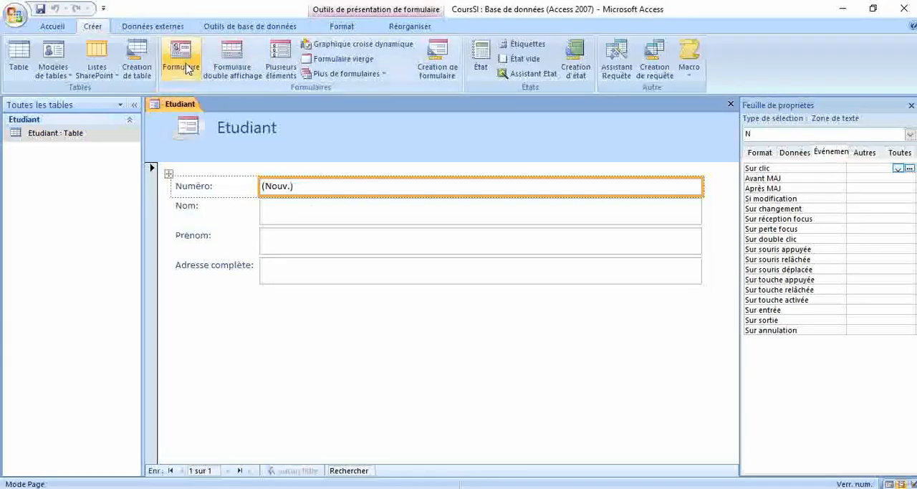
{"action": "left_click", "coordinate": [342, 27]}
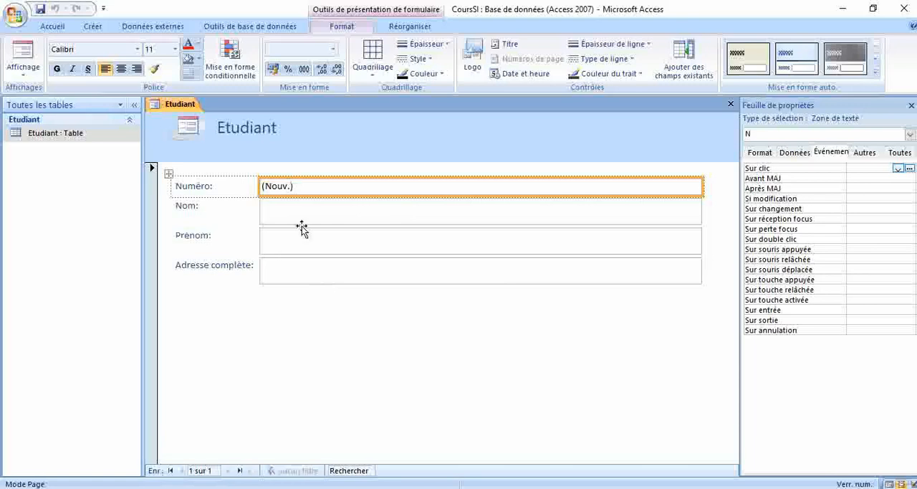
{"action": "left_click", "coordinate": [23, 56]}
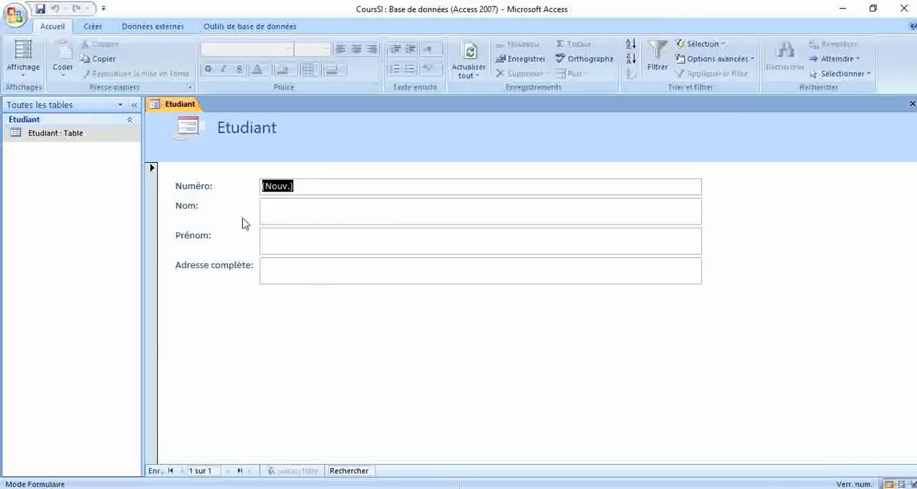
Fill in the first student record with the last name, first name and full address, and advance to a new record.
{"action": "left_click", "coordinate": [285, 210]}
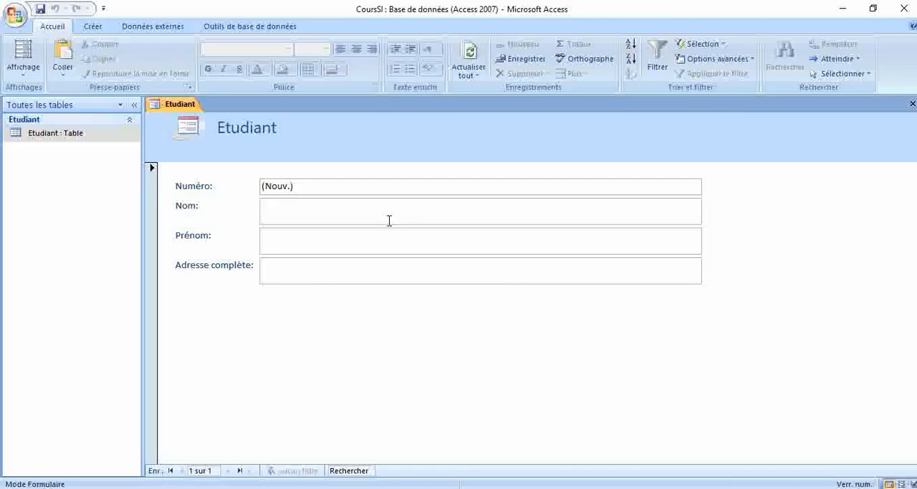
{"action": "type", "text": "Benmohammed"}
{"action": "key", "text": "Tab"}
{"action": "type", "text": "Mohh"}
{"action": "key", "text": "BackSpace"}
{"action": "type", "text": "ammed"}
{"action": "key", "text": "Tab"}
{"action": "type", "text": "iqj"}
{"action": "key", "text": "Tab"}
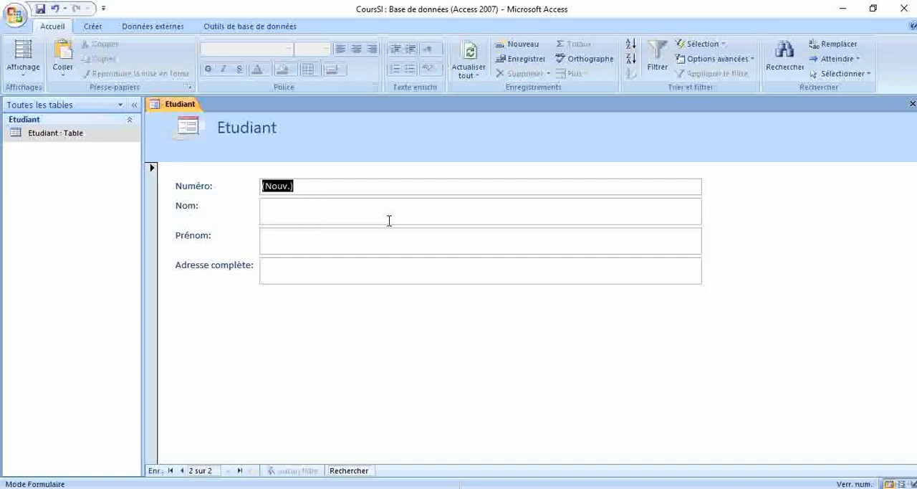
Fill in the second student record with the last name, first name and full address, and advance to a new record.
{"action": "left_click", "coordinate": [390, 221]}
{"action": "type", "text": "Benomar"}
{"action": "key", "text": "Tab"}
{"action": "type", "text": "Omar"}
{"action": "key", "text": "Tab"}
{"action": "type", "text": "Tahir"}
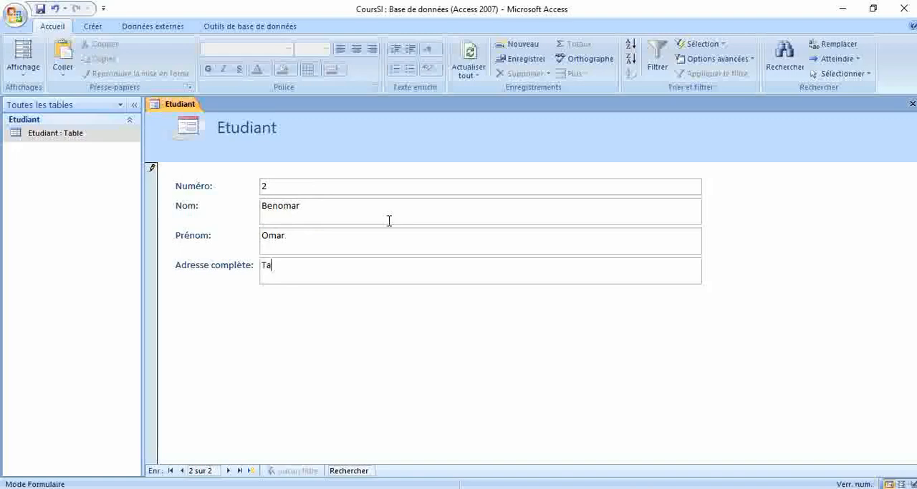
{"action": "key", "text": "Tab"}
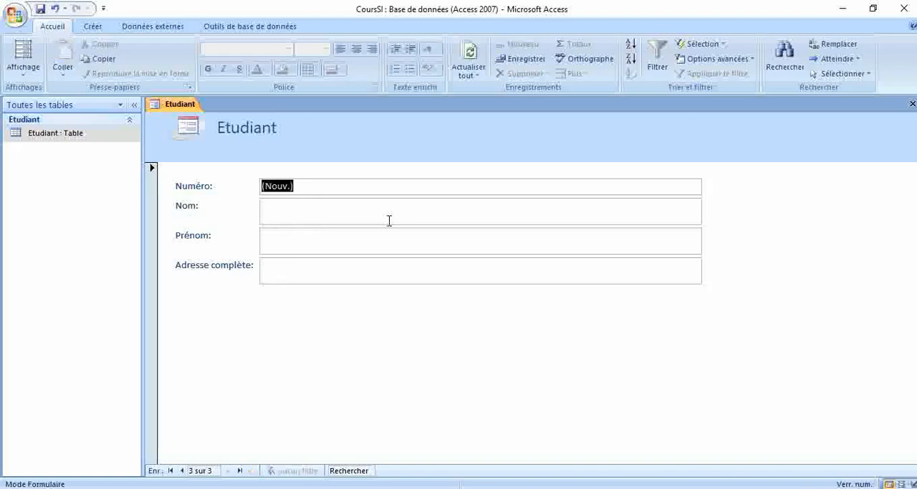
Fill in the third student record with the last name, first name and full address, and advance to a new record.
{"action": "left_click", "coordinate": [389, 221]}
{"action": "type", "text": "Benhmed"}
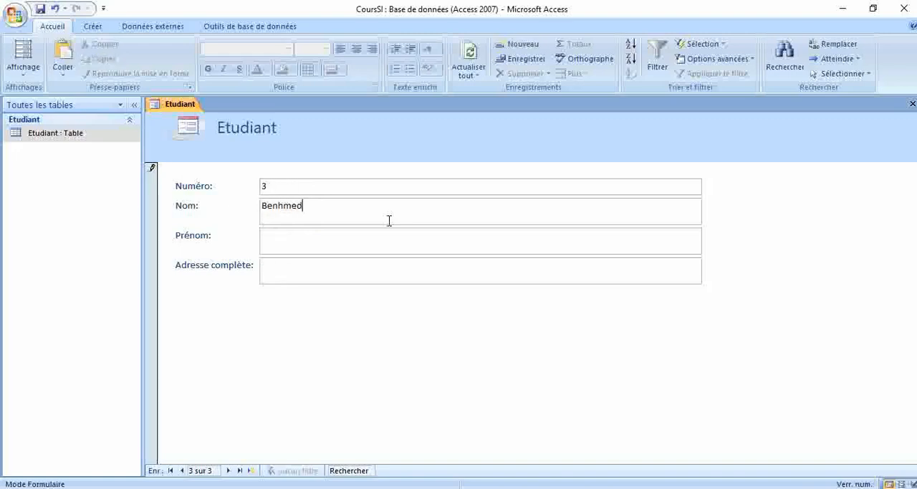
{"action": "key", "text": "Tab"}
{"action": "type", "text": "Ahmed"}
{"action": "key", "text": "Tab"}
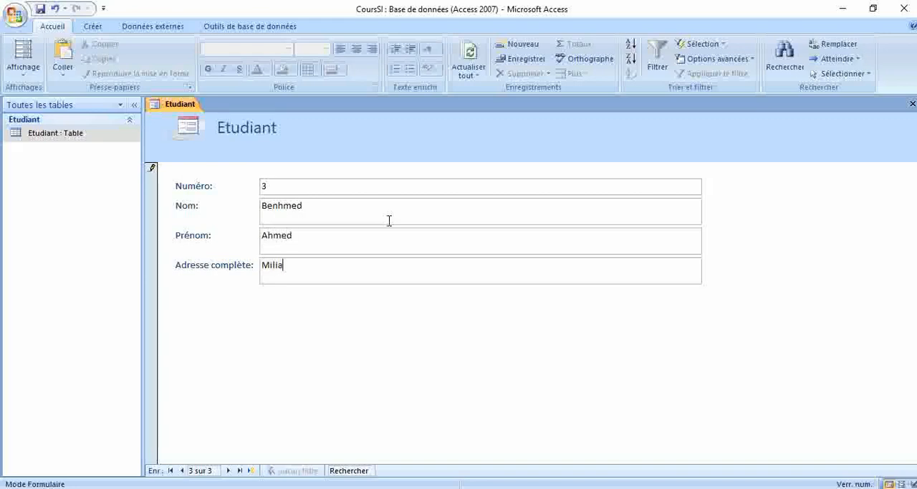
{"action": "key", "text": "Tab"}
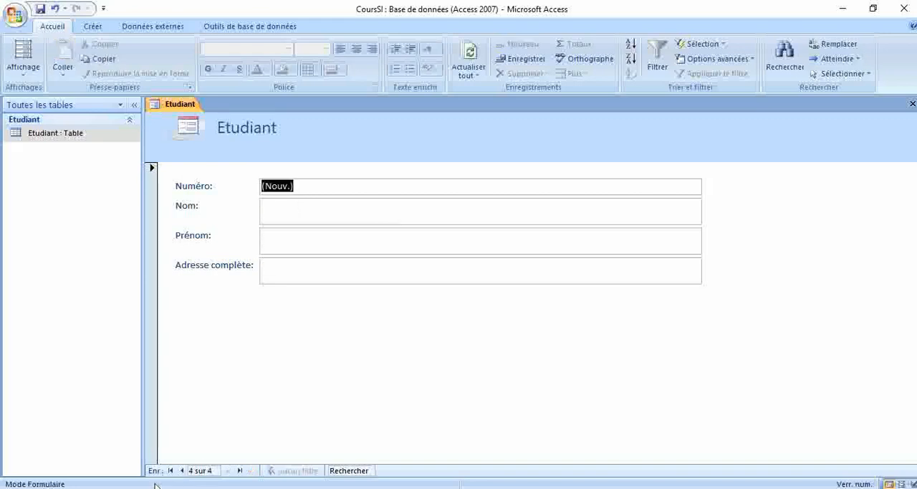
Browse backward and forward through the entered student records in the form to review them.
{"action": "left_click", "coordinate": [181, 470]}
{"action": "left_click", "coordinate": [183, 471]}
{"action": "left_click", "coordinate": [182, 471]}
{"action": "left_click", "coordinate": [228, 471]}
{"action": "left_click", "coordinate": [227, 470]}
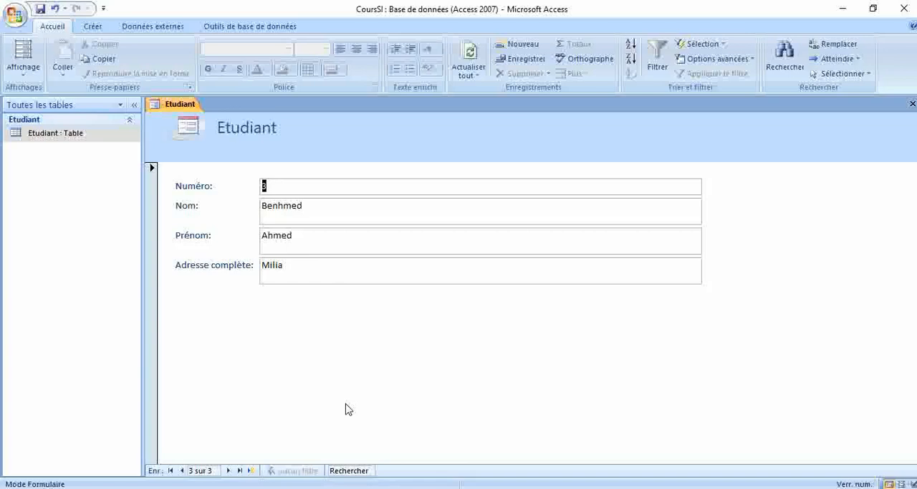
Close the form and save it under the name Etudiant.
{"action": "left_click", "coordinate": [913, 104]}
{"action": "left_click", "coordinate": [391, 286]}
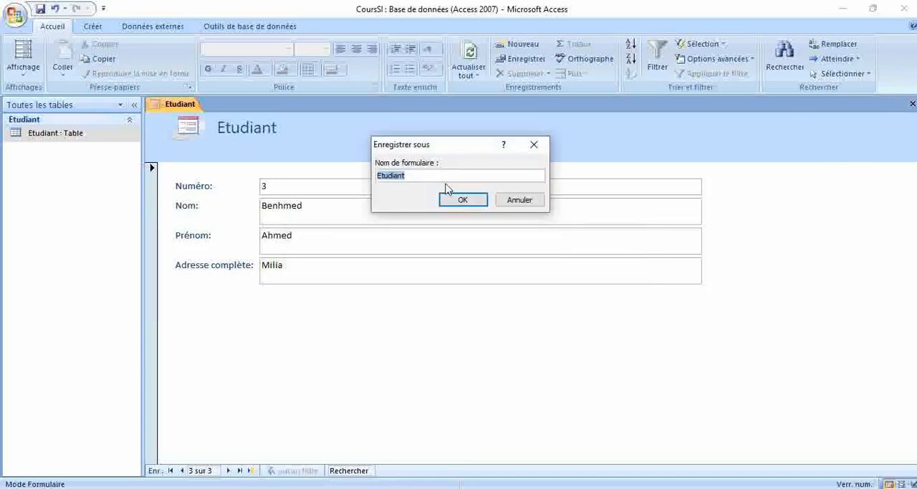
{"action": "left_click", "coordinate": [464, 199]}
Create a report from the Etudiant table, and close it, saving it under the name Etudiant.
{"action": "left_click", "coordinate": [91, 27]}
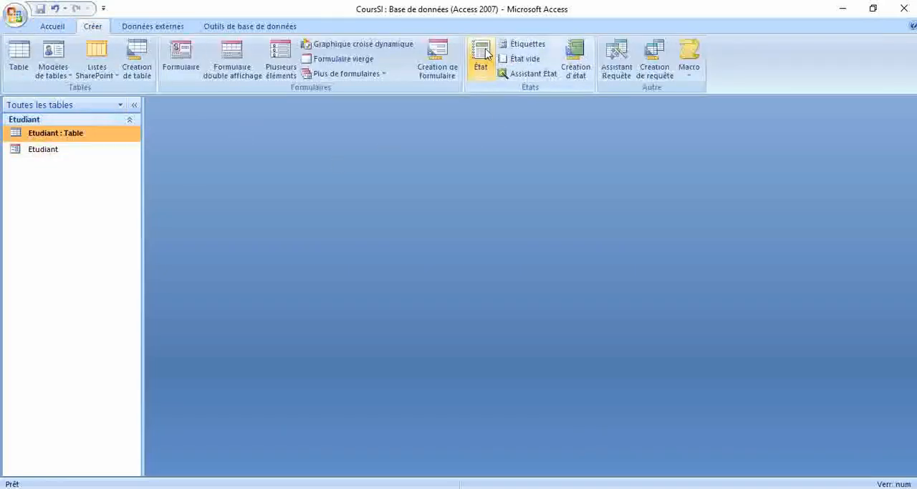
{"action": "left_click", "coordinate": [481, 56]}
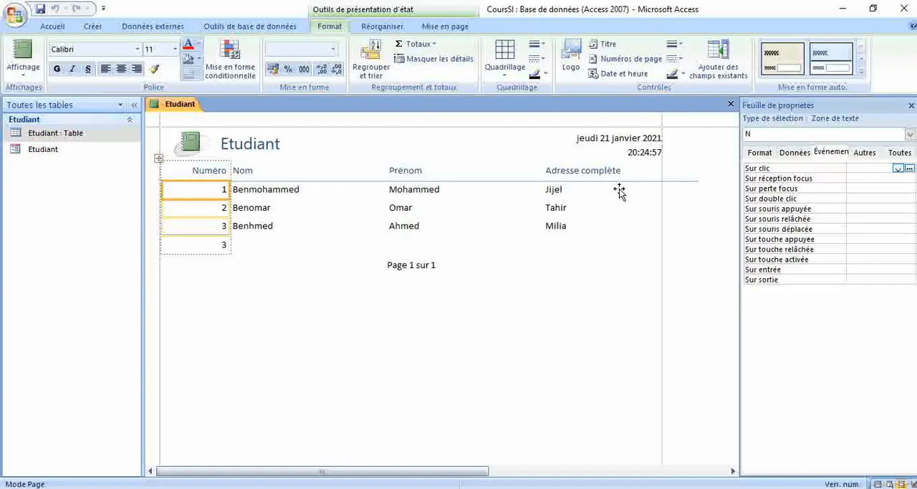
{"action": "left_click", "coordinate": [731, 105]}
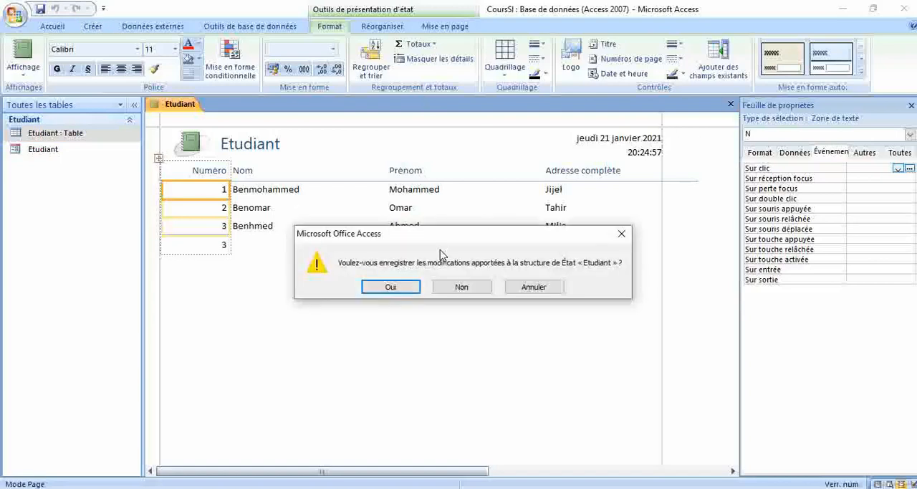
{"action": "left_click", "coordinate": [391, 288]}
{"action": "left_click", "coordinate": [463, 200]}
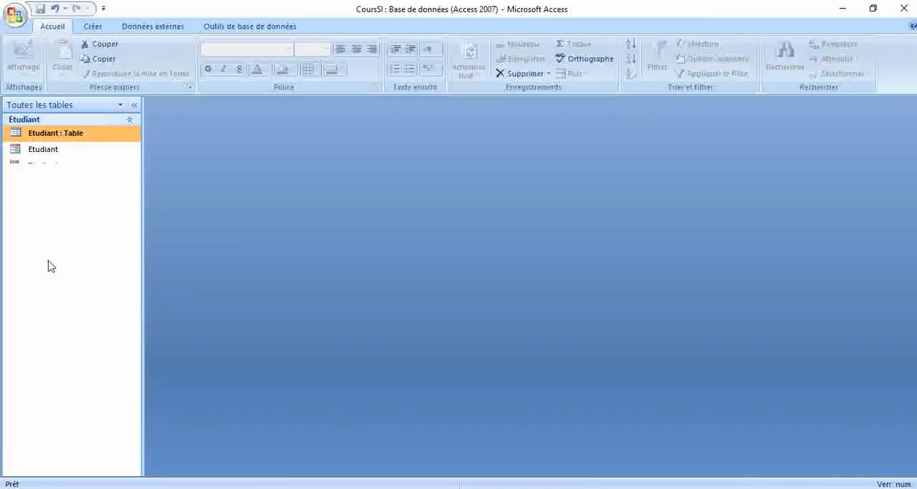
Open the saved Etudiant report and examine its page layout in print preview.
{"action": "left_click", "coordinate": [45, 171]}
{"action": "double_click", "coordinate": [44, 174]}
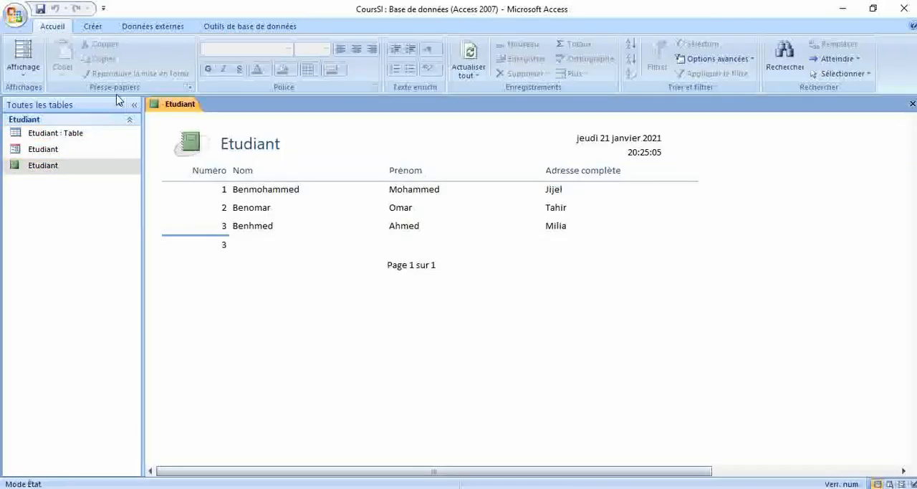
{"action": "left_click", "coordinate": [23, 68]}
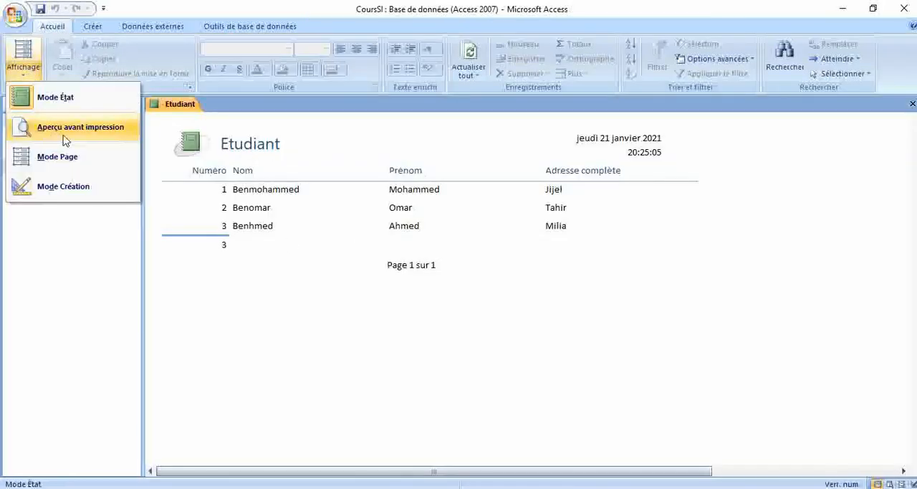
{"action": "left_click", "coordinate": [55, 131]}
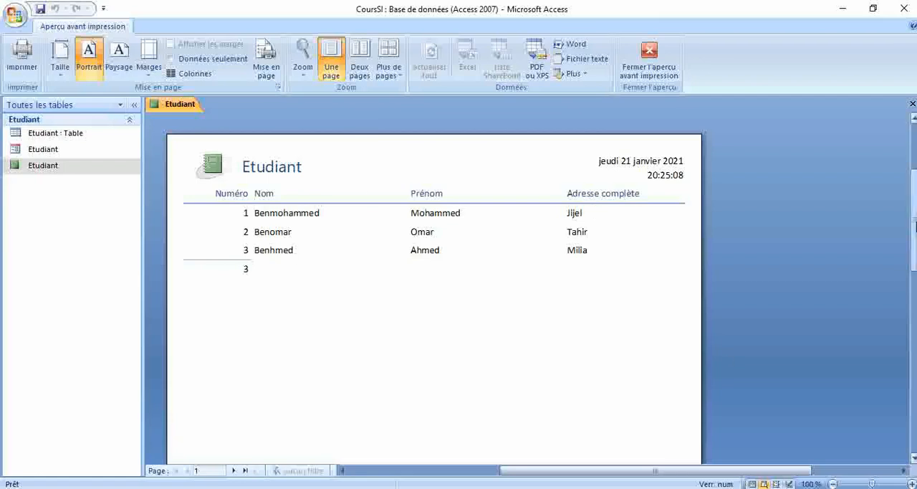
{"action": "left_click_drag", "start_coordinate": [914, 220], "coordinate": [915, 241]}
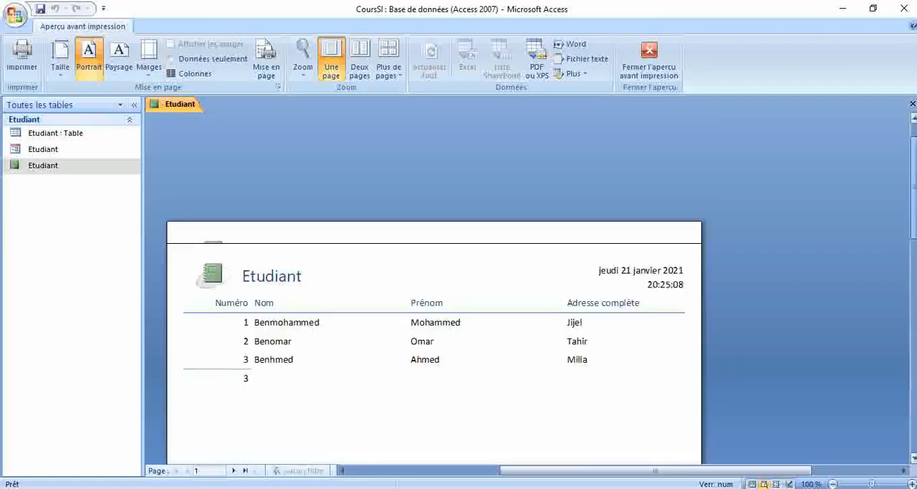